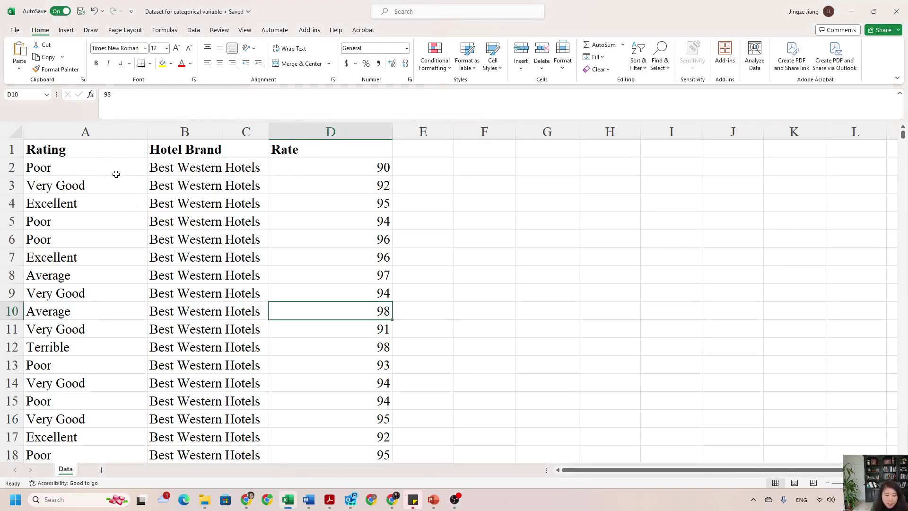
Widen the Hotel Brand column so the brand names fit.
click(94, 151)
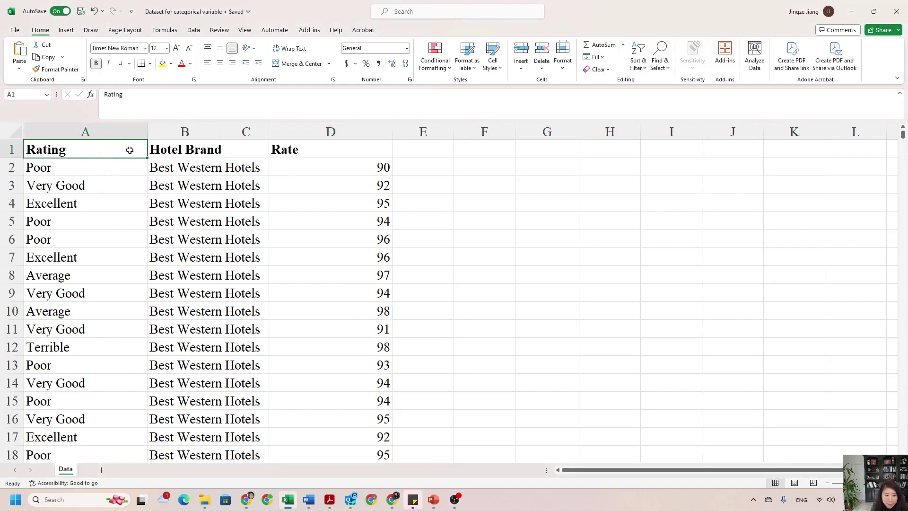
click(161, 150)
click(287, 151)
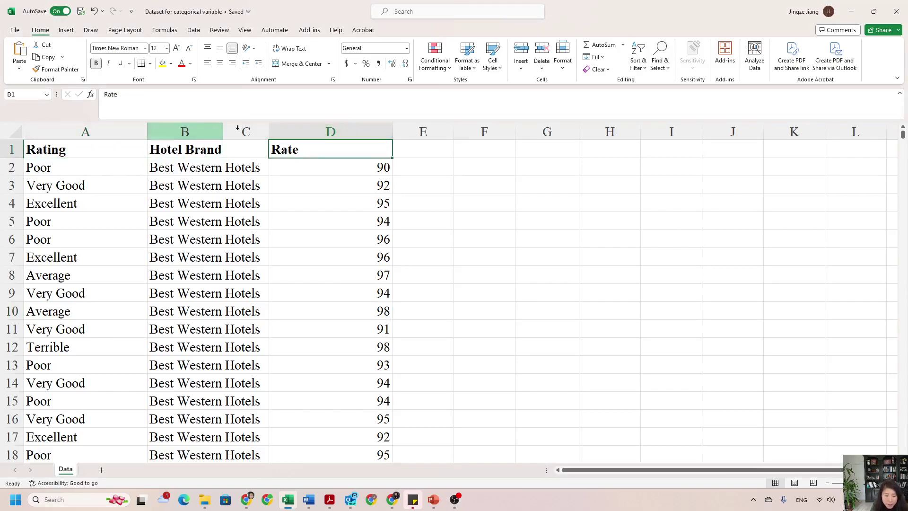
drag(267, 129, 364, 128)
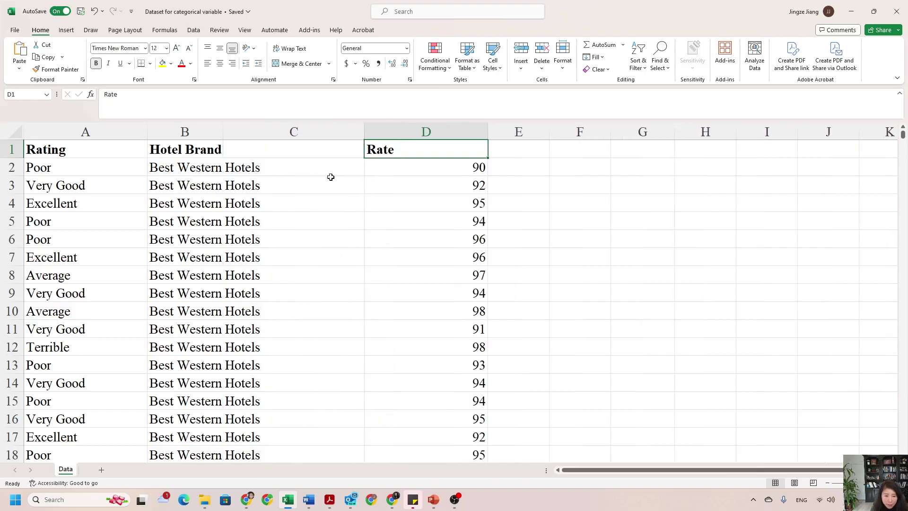
drag(223, 130, 297, 131)
click(354, 202)
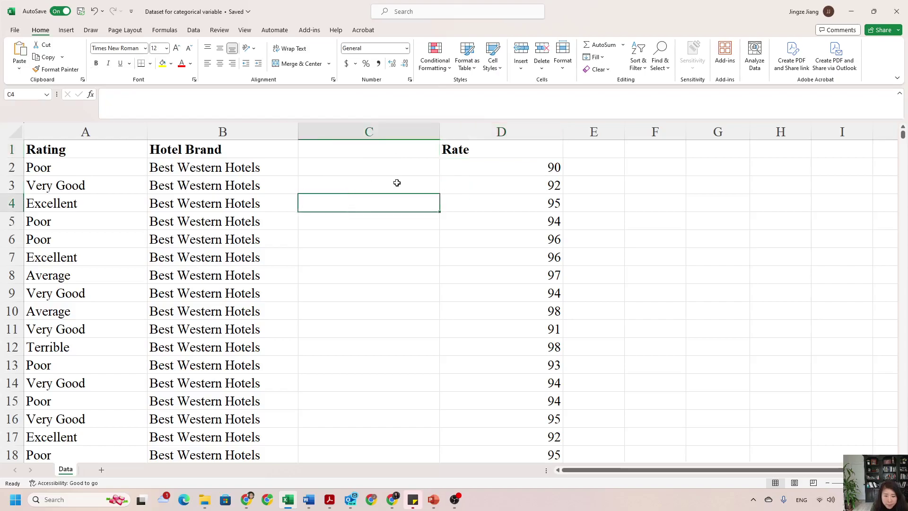
Delete the empty column C so Rate moves next to Hotel Brand.
click(386, 132)
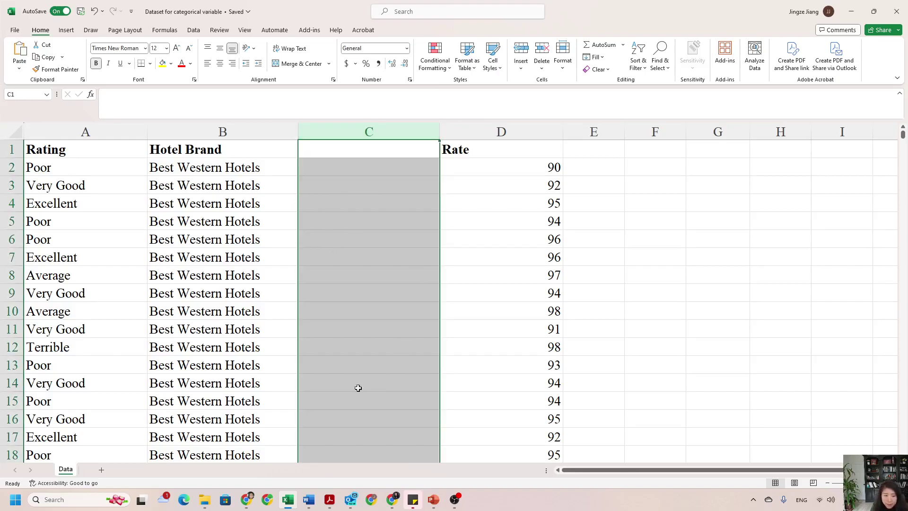
right_click(349, 307)
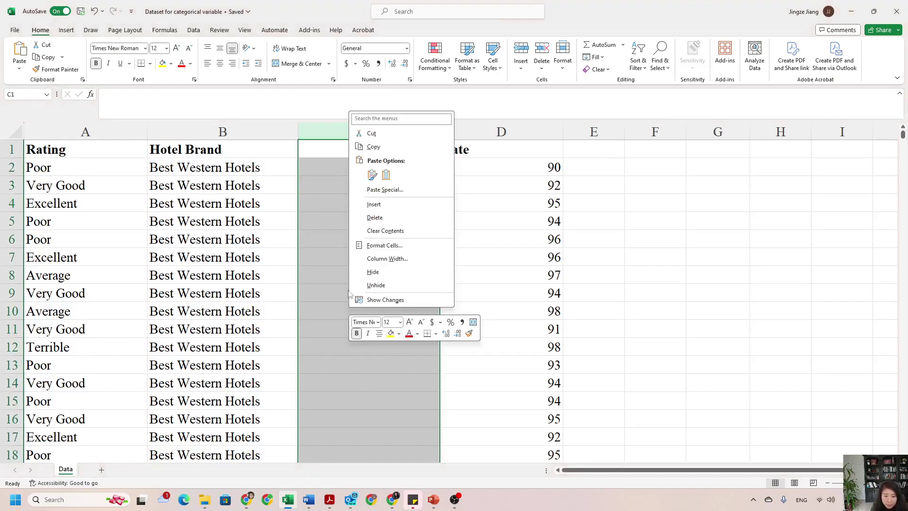
click(376, 218)
click(522, 290)
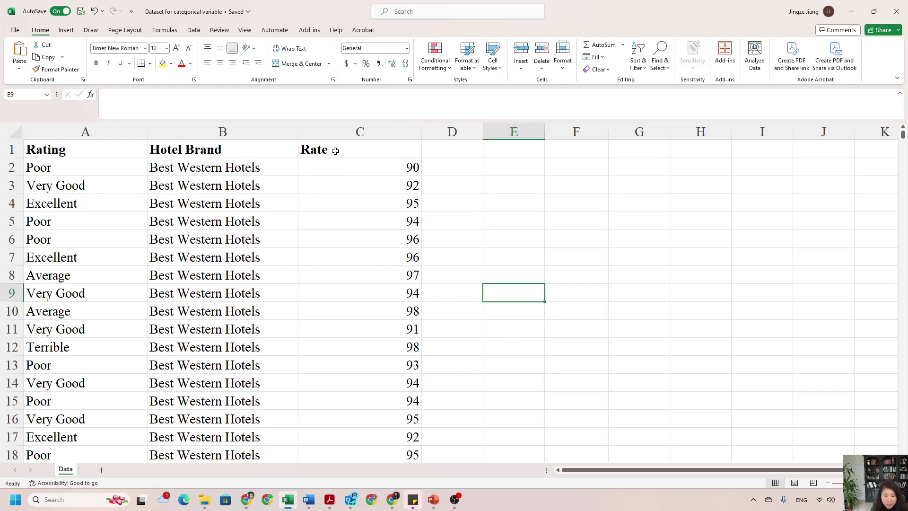
Select the hotel data range A1:C650 and bring up the Insert ribbon.
click(131, 153)
drag(131, 153, 372, 415)
scroll(373, 412, up, 20)
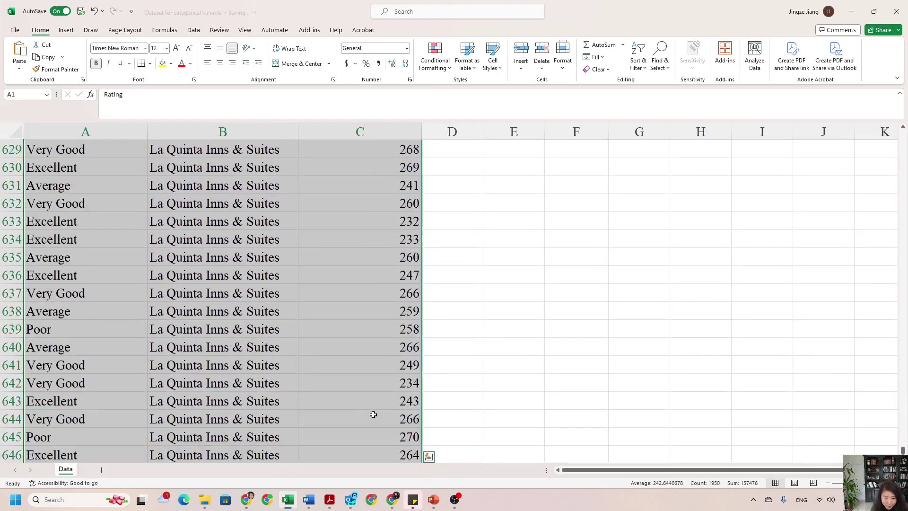
scroll(375, 405, up, 20)
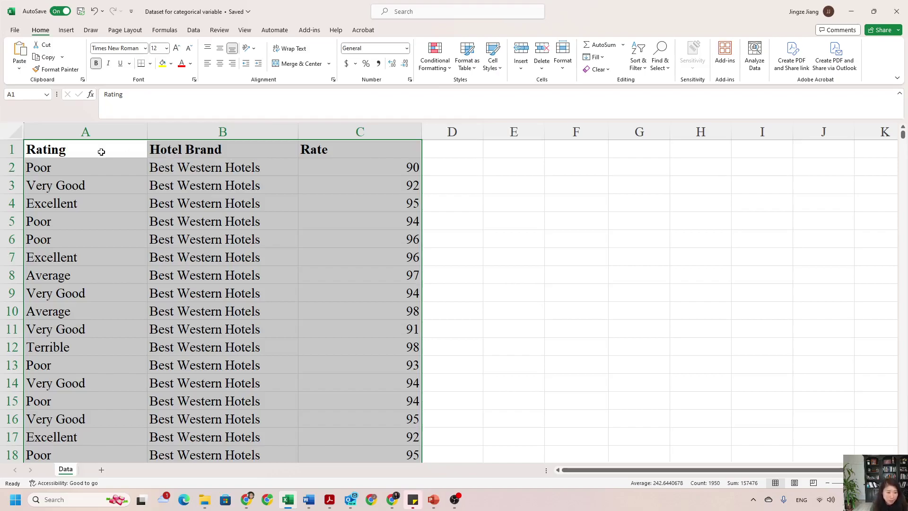
click(63, 31)
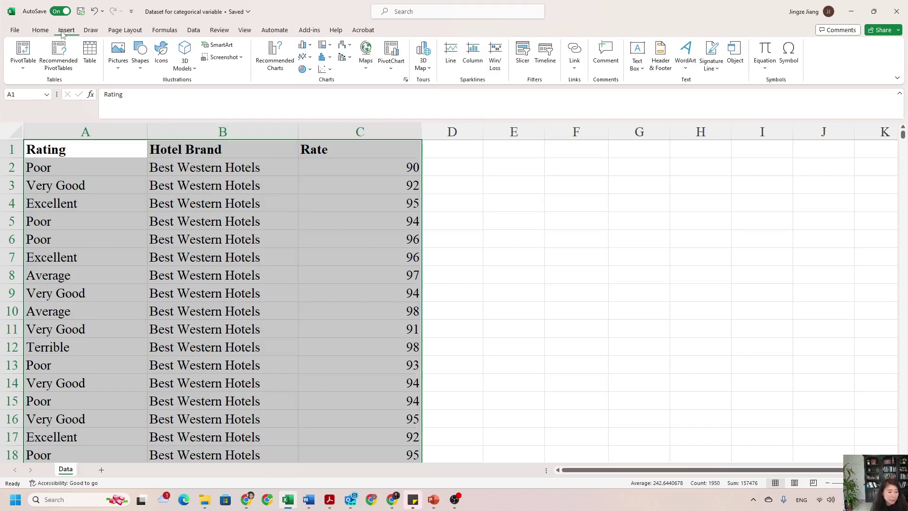
Insert a PivotTable from Data!$A$1:$C$650 onto a new worksheet, Sheet1.
click(26, 52)
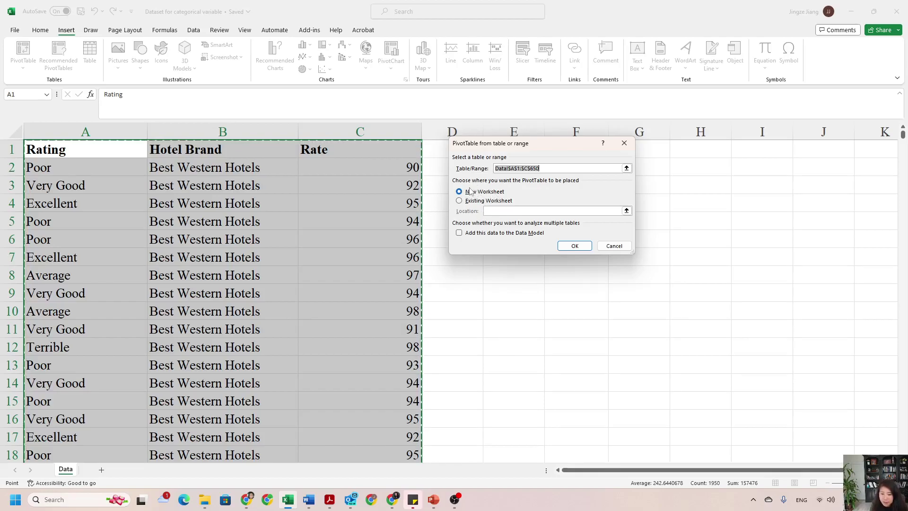
click(568, 248)
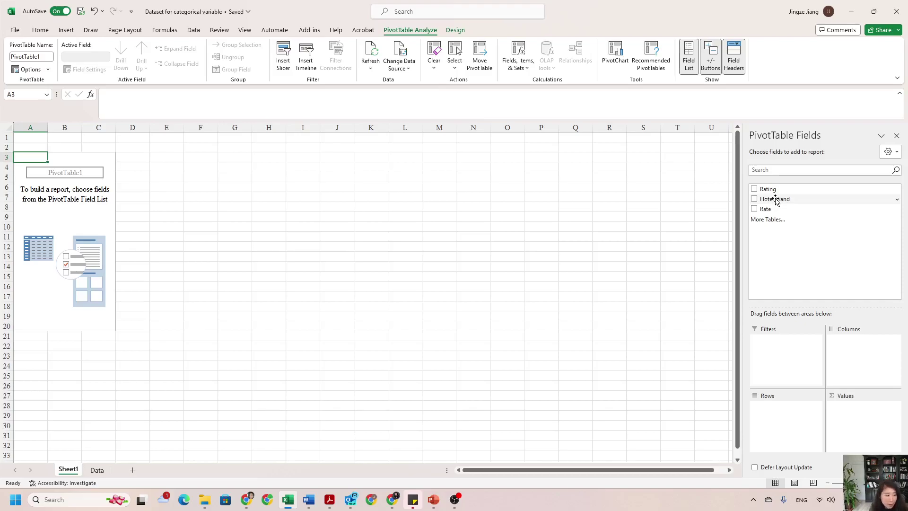
Put Hotel Brand in the pivot Rows and Rate in Values as Sum of Rate.
drag(775, 201, 784, 418)
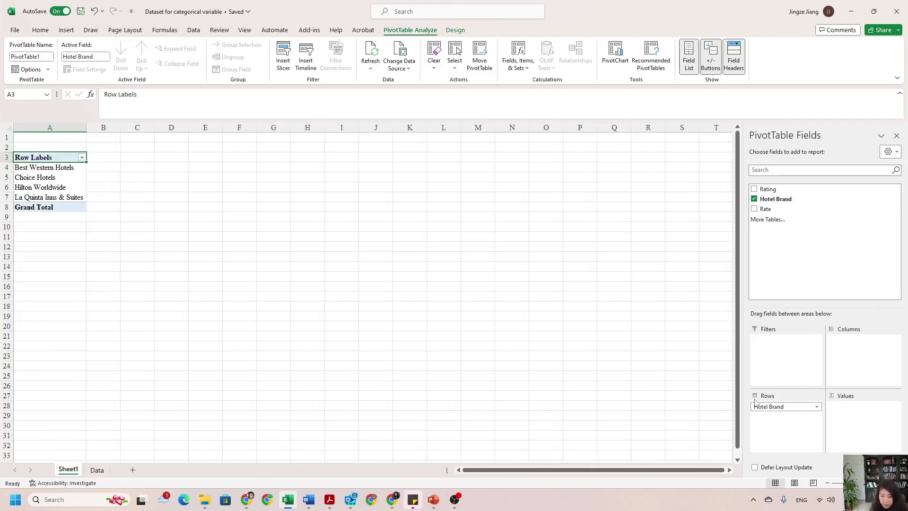
scroll(366, 292, up, 4)
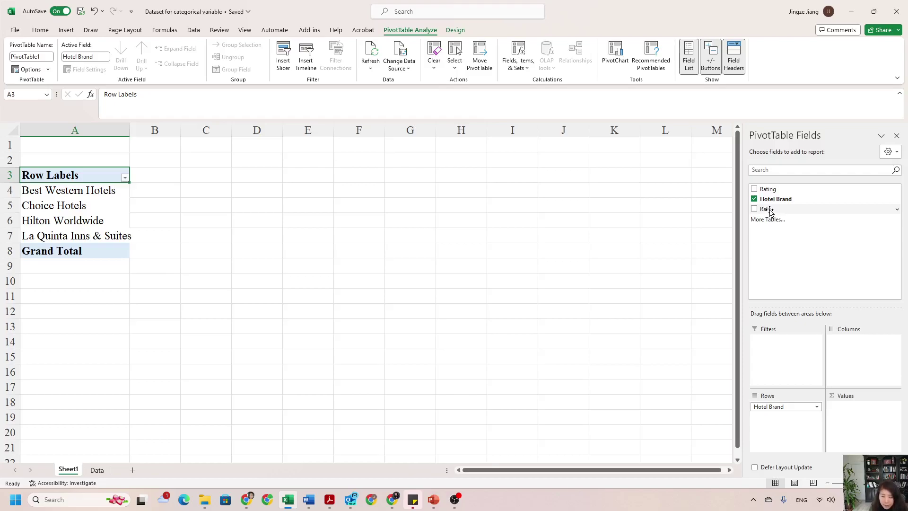
drag(768, 211, 853, 412)
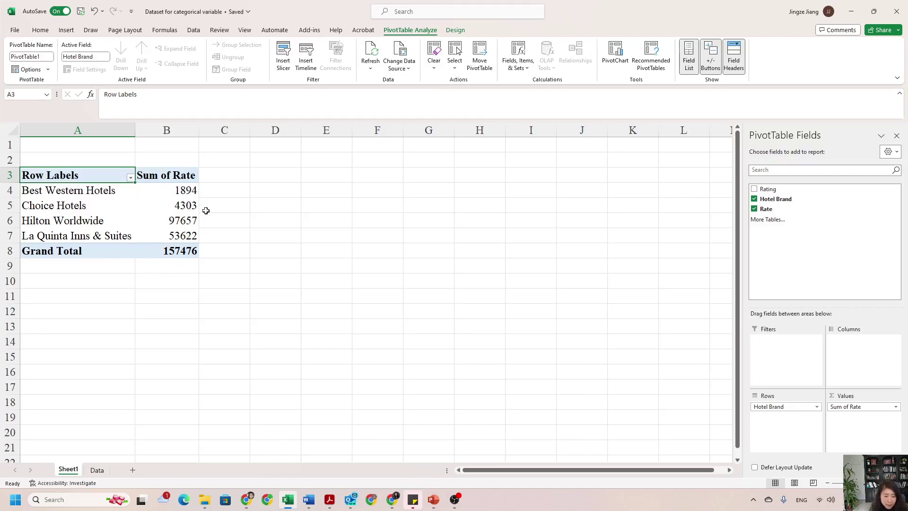
mouse_move(184, 191)
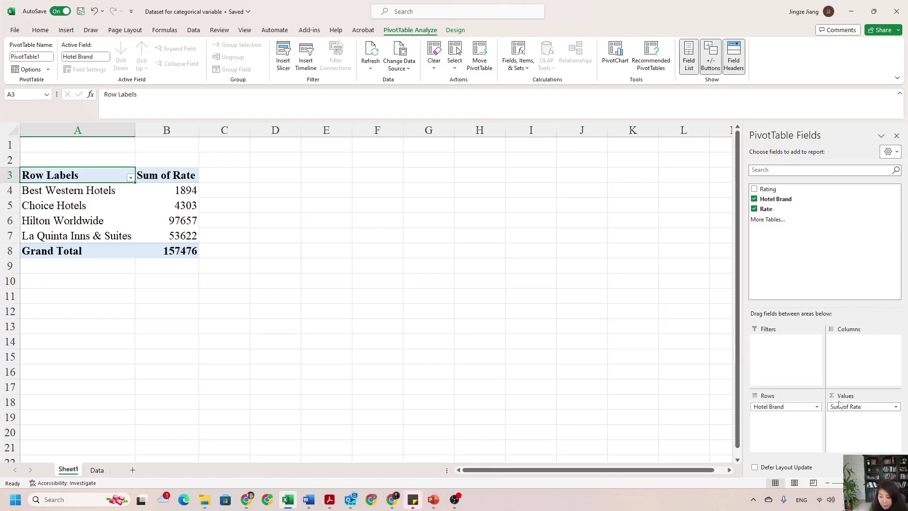
Change the Rate value field to summarize by Average.
click(895, 407)
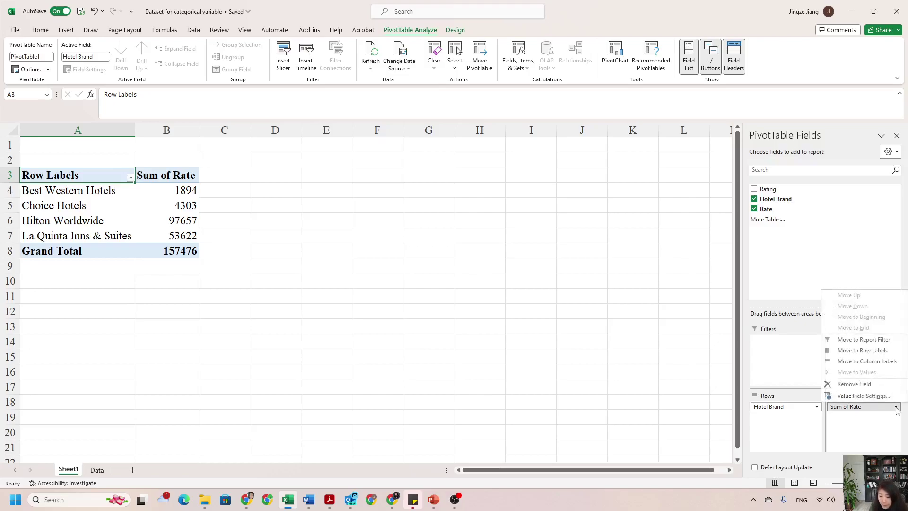
click(847, 397)
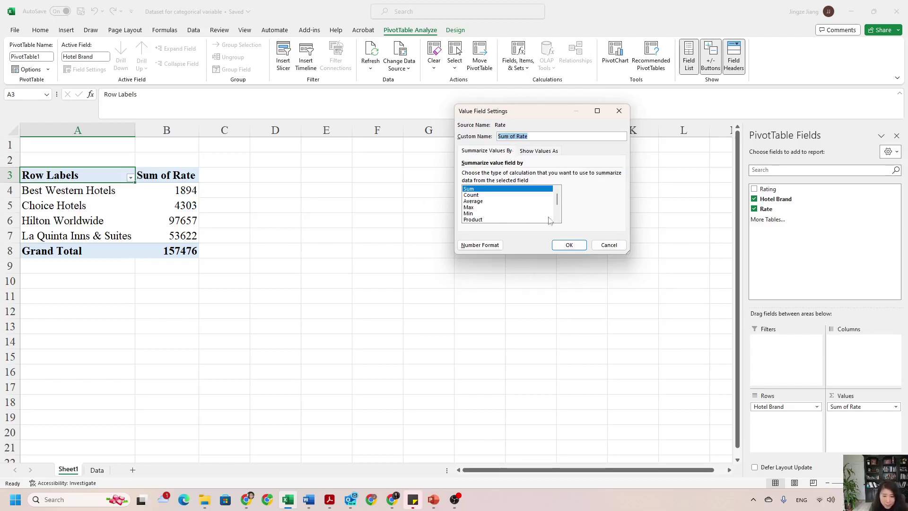
click(479, 201)
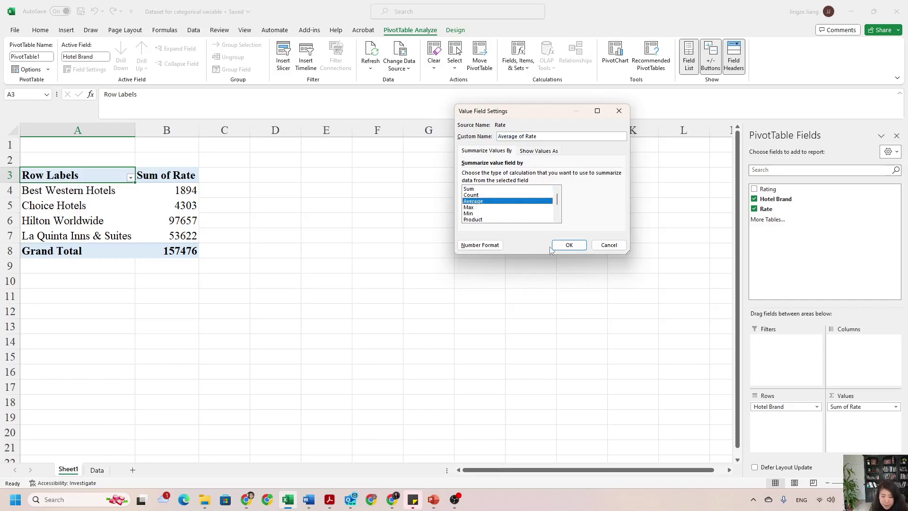
click(573, 245)
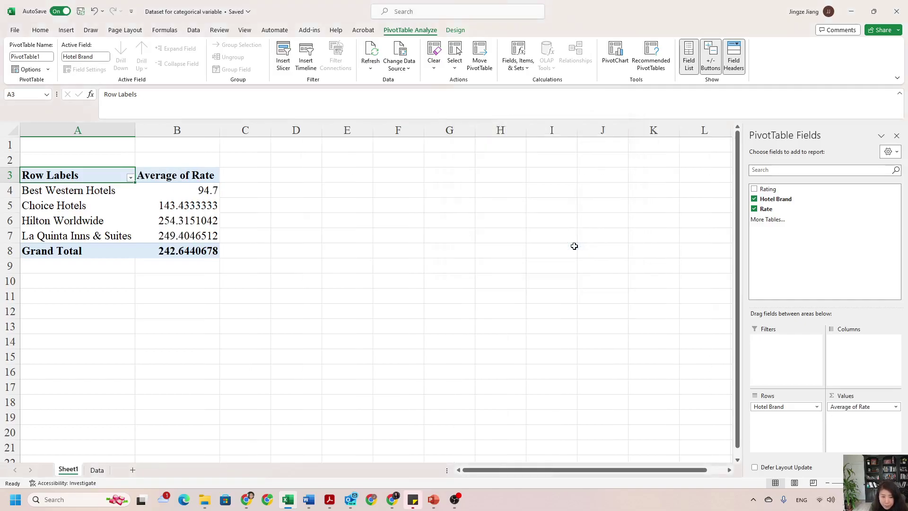
Review each brand's average rate, including Hilton Worldwide and Choice Hotels.
click(186, 194)
click(184, 206)
click(182, 220)
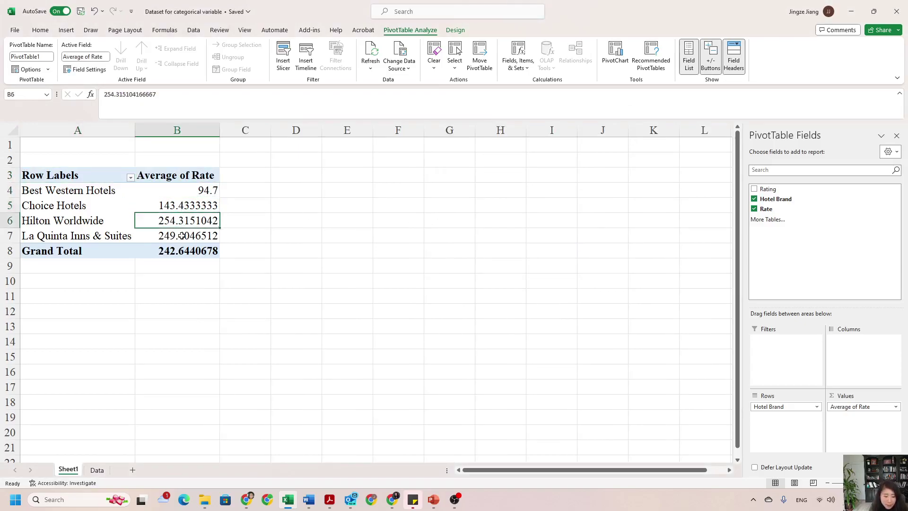
click(182, 236)
click(192, 193)
click(189, 204)
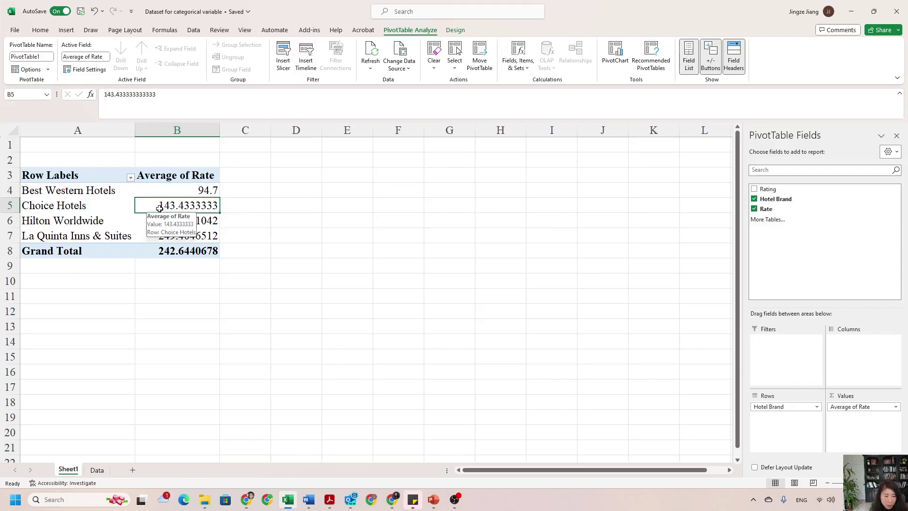
click(291, 207)
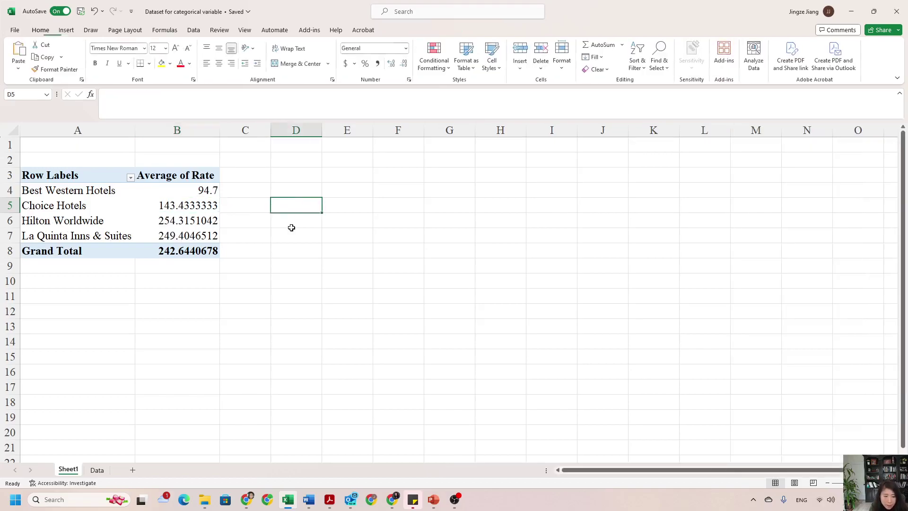
click(176, 195)
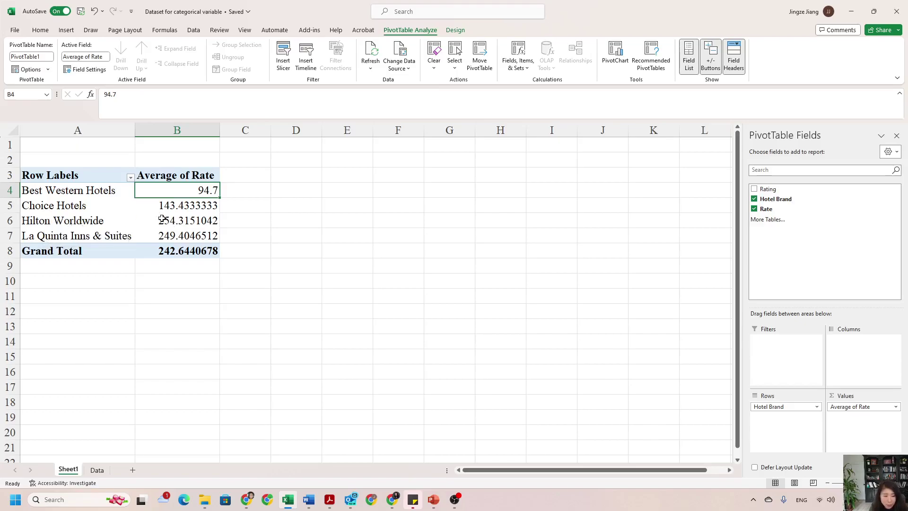
Sort the Hotel Brand rows ascending by Average of Rate, Best Western Hotels first.
mouse_move(178, 222)
click(130, 178)
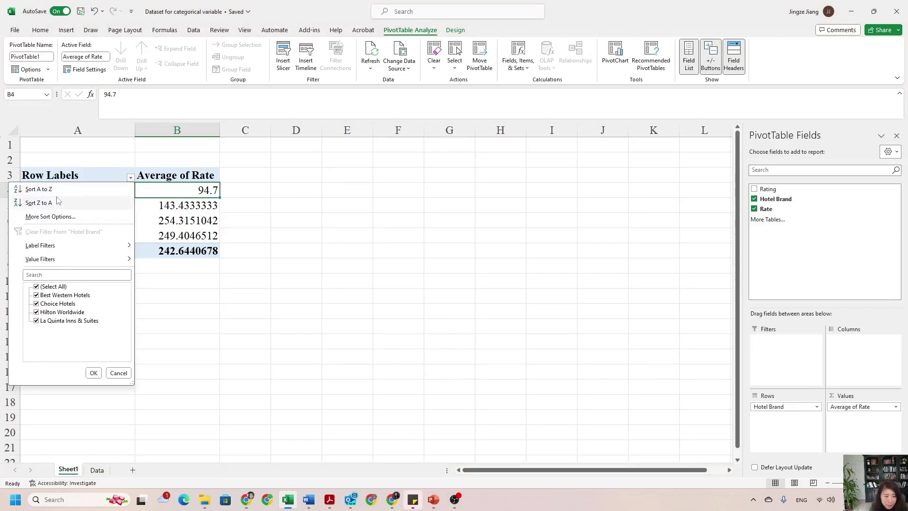
click(39, 217)
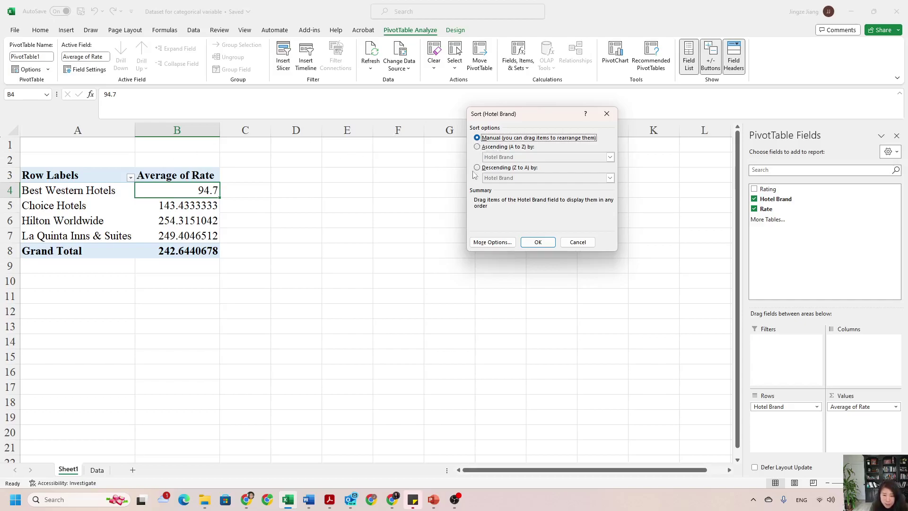
click(478, 147)
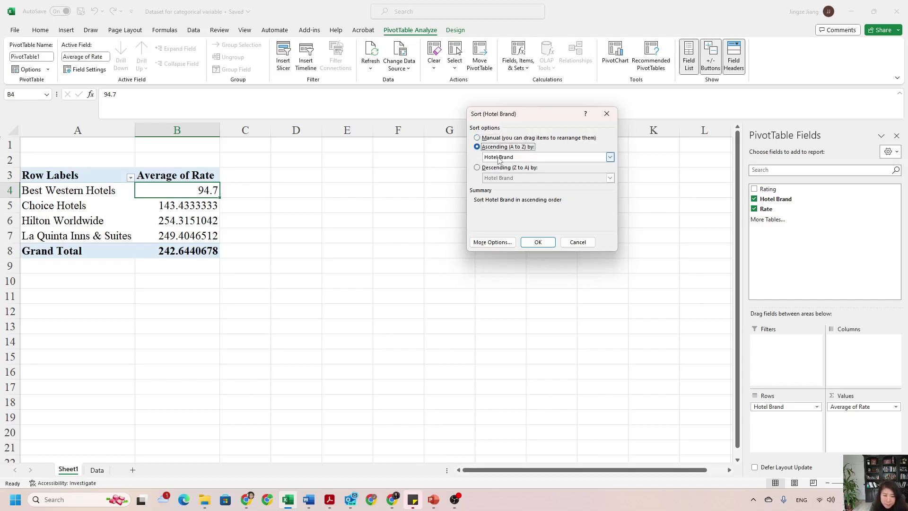
click(610, 157)
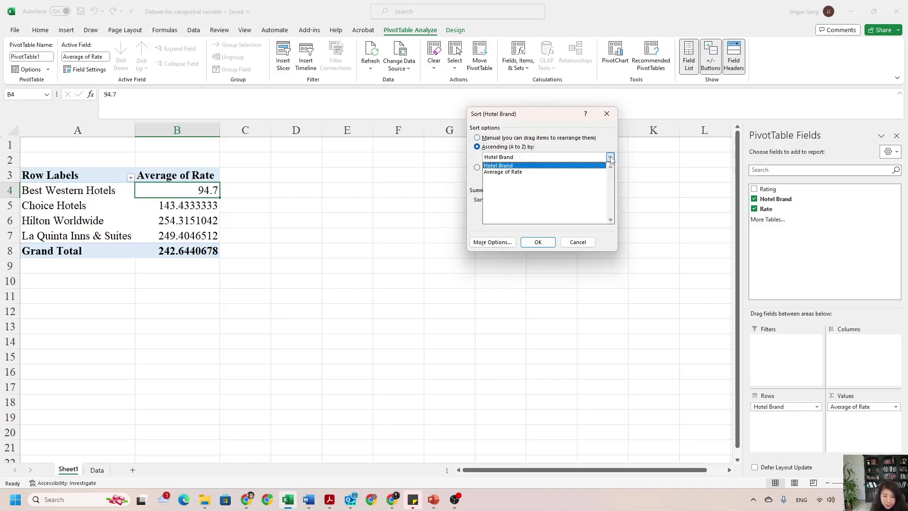
click(507, 173)
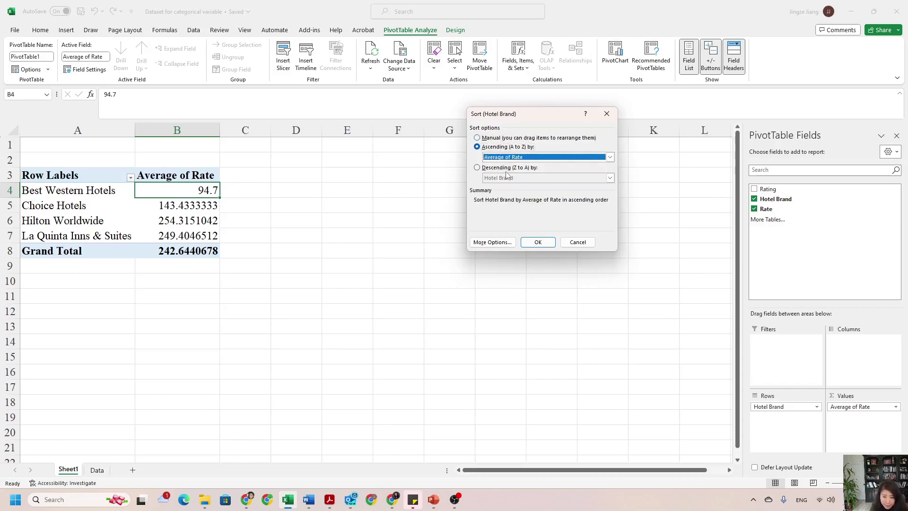
click(549, 246)
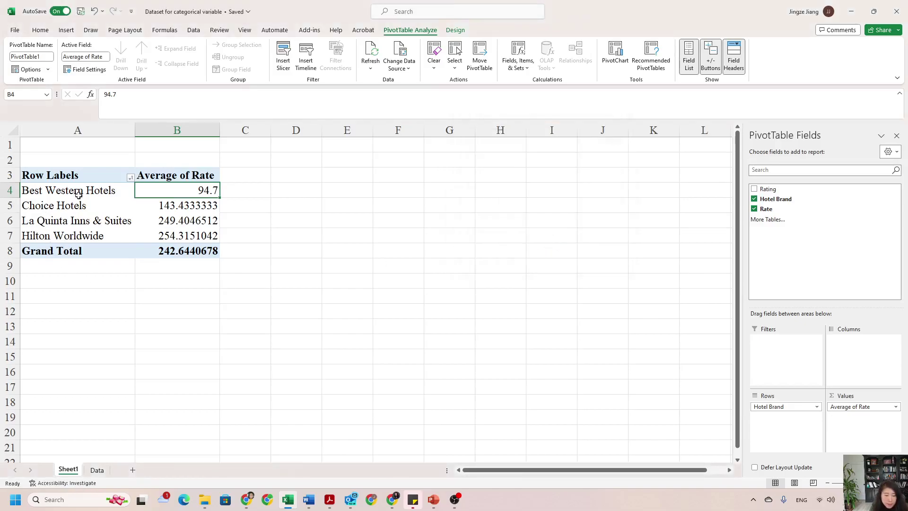
mouse_move(206, 188)
mouse_move(183, 235)
mouse_move(62, 191)
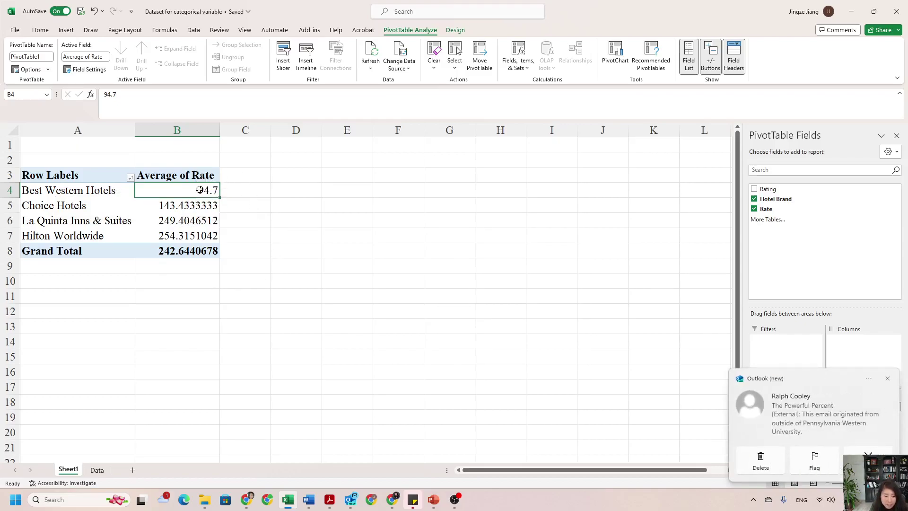
Dismiss the email notification and switch the Rate summary to Min (Best Western 90, La Quinta 230).
click(888, 378)
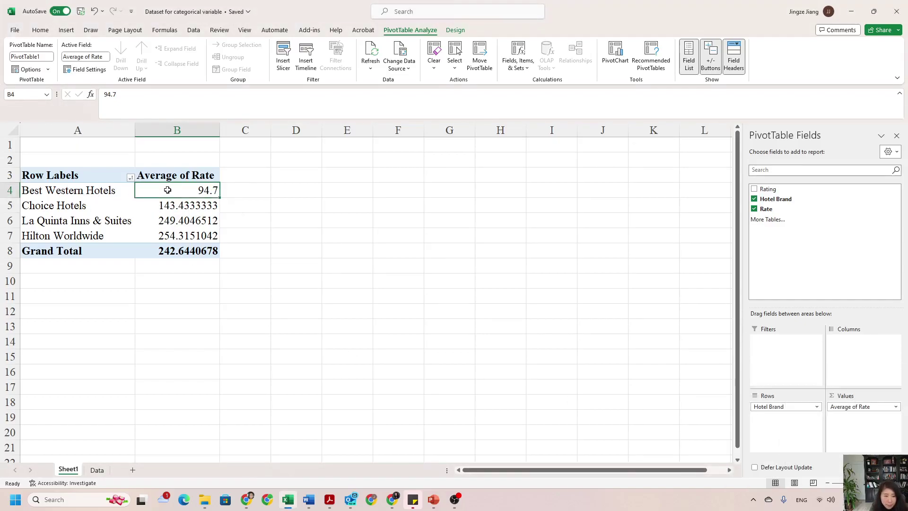
mouse_move(167, 190)
click(896, 408)
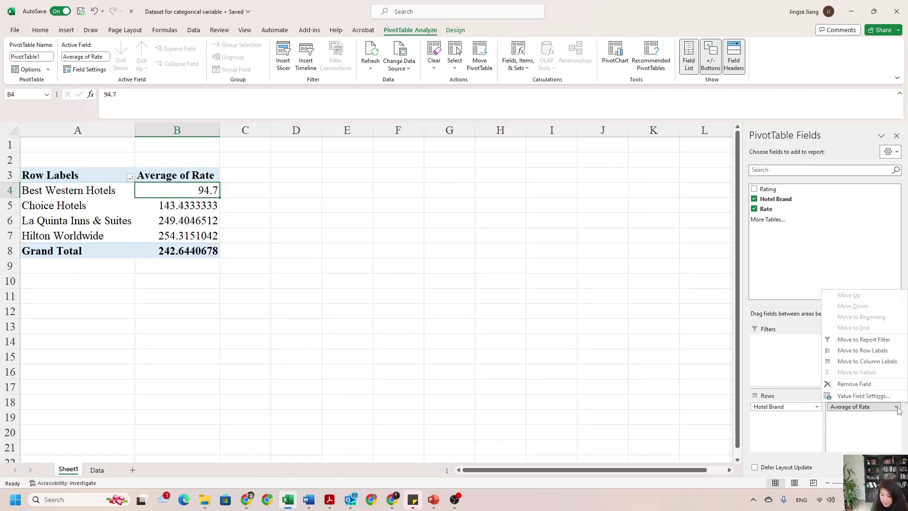
click(853, 397)
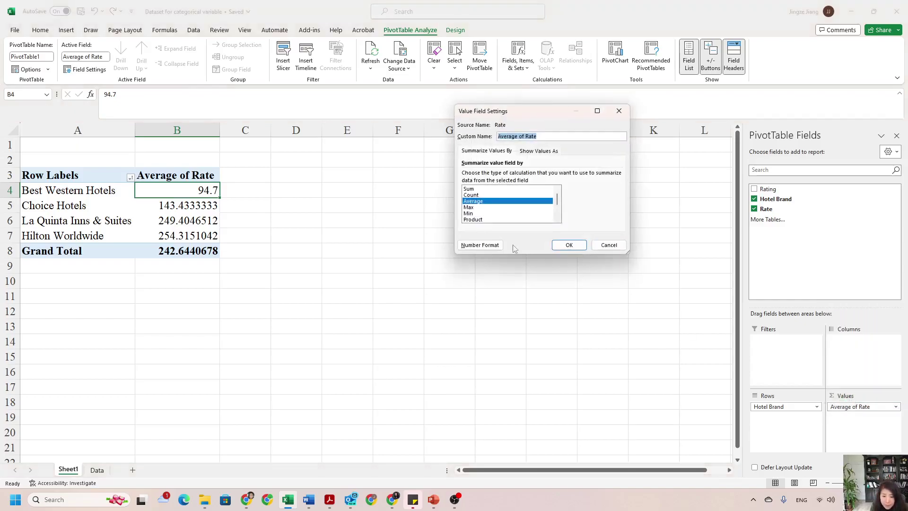
click(469, 214)
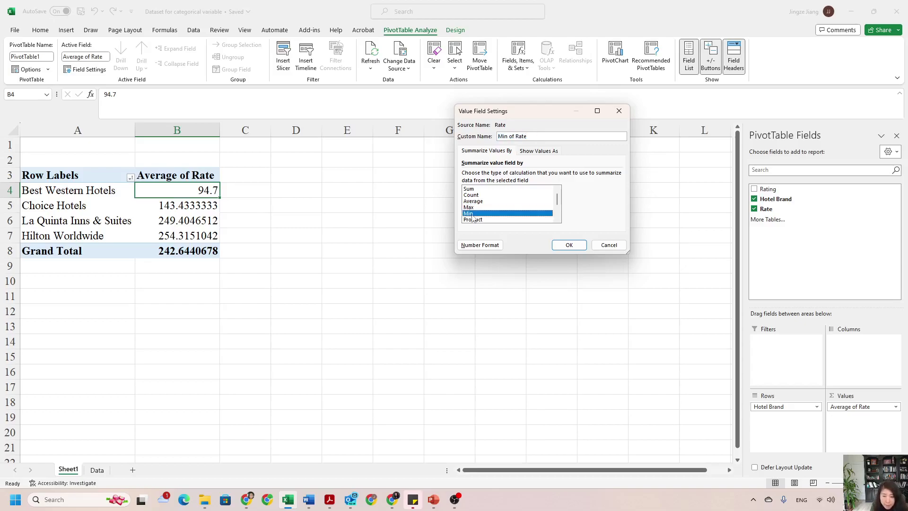
click(569, 245)
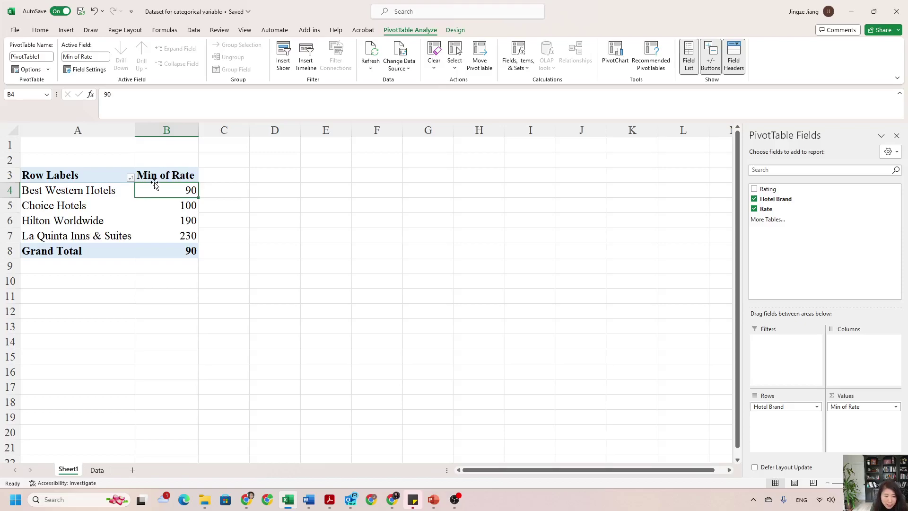
Change the Rate summary from Min to Sum, giving a 157476 grand total.
mouse_move(187, 239)
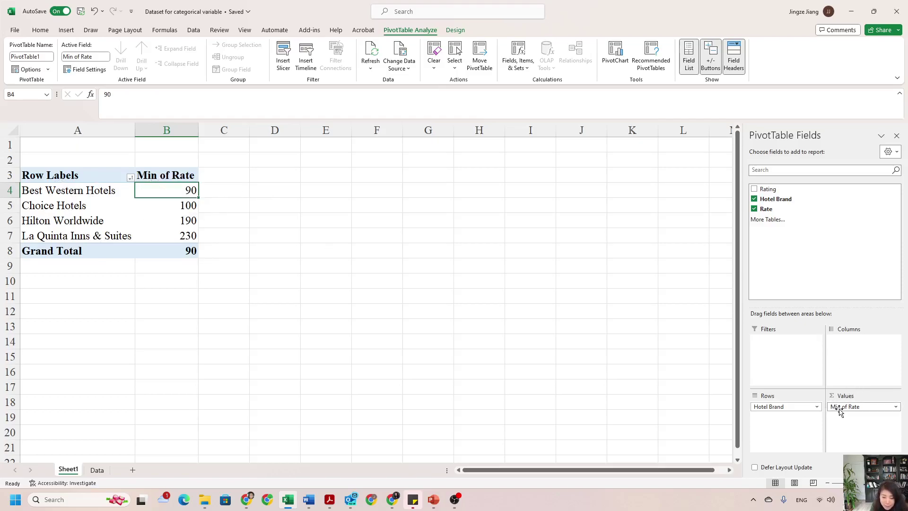
click(896, 407)
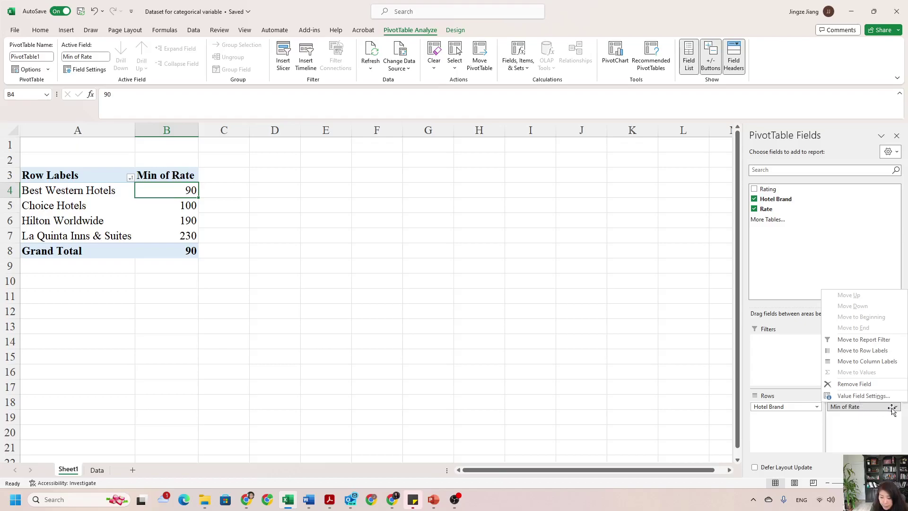
click(853, 396)
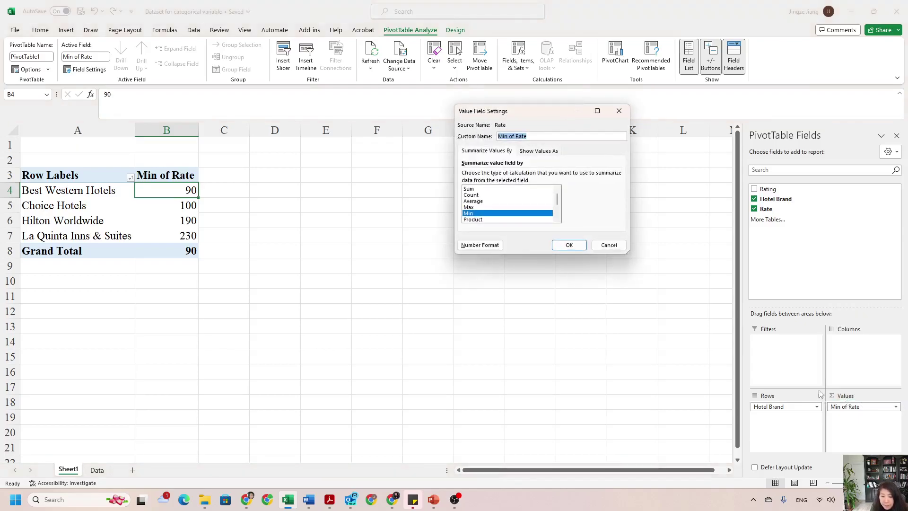
click(471, 188)
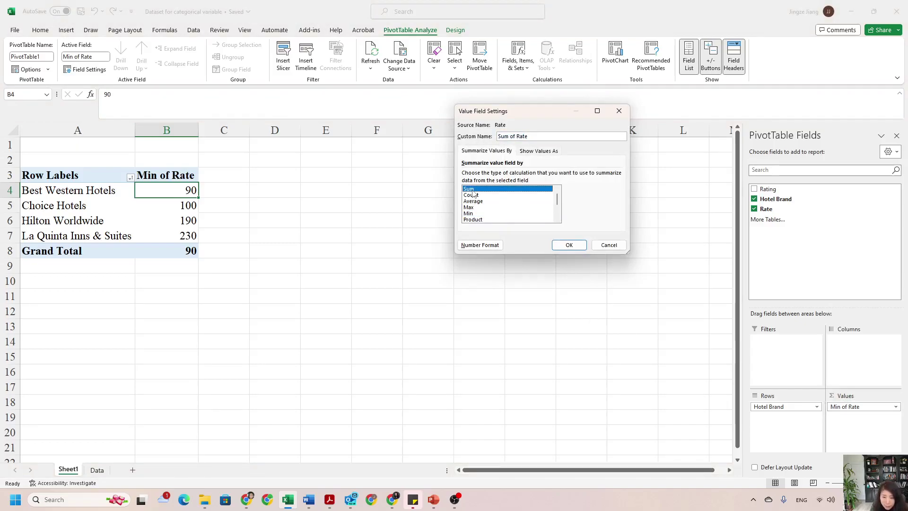
click(561, 246)
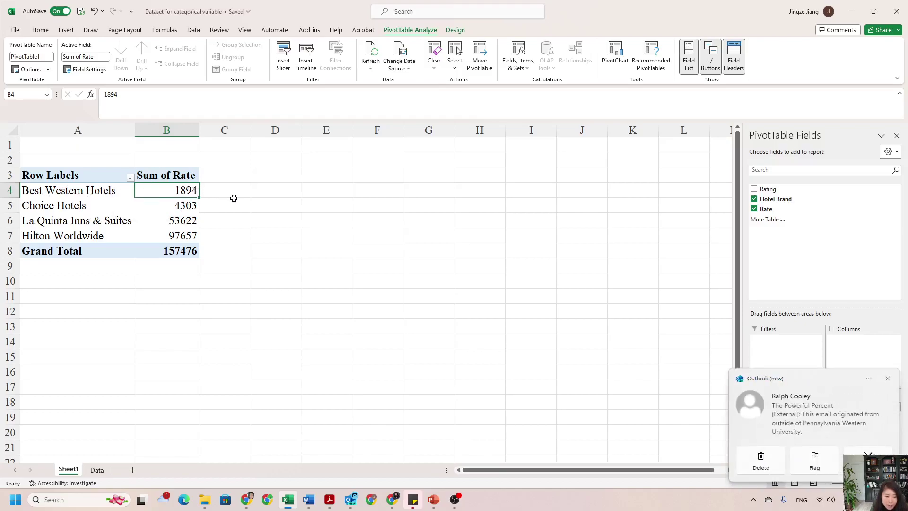
Set the Rate value field back to Average (total 242.6440678) and deselect the pivot.
click(889, 384)
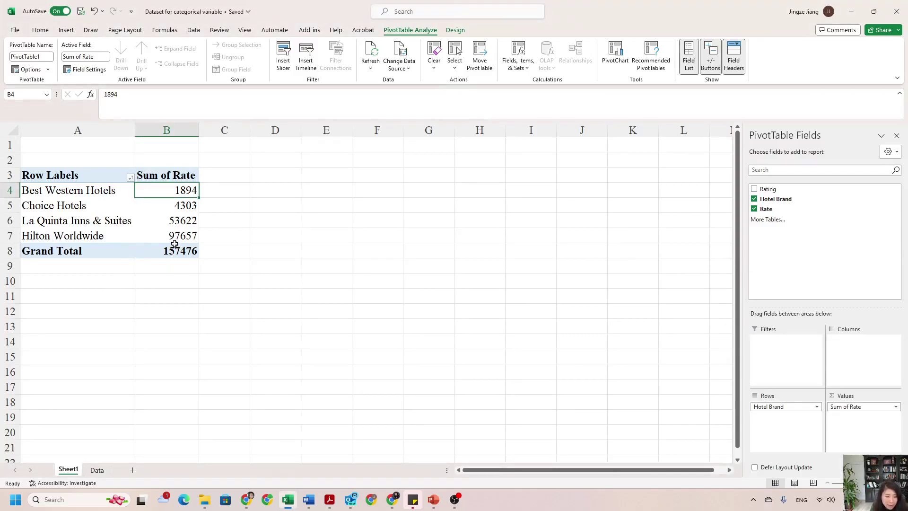
mouse_move(142, 209)
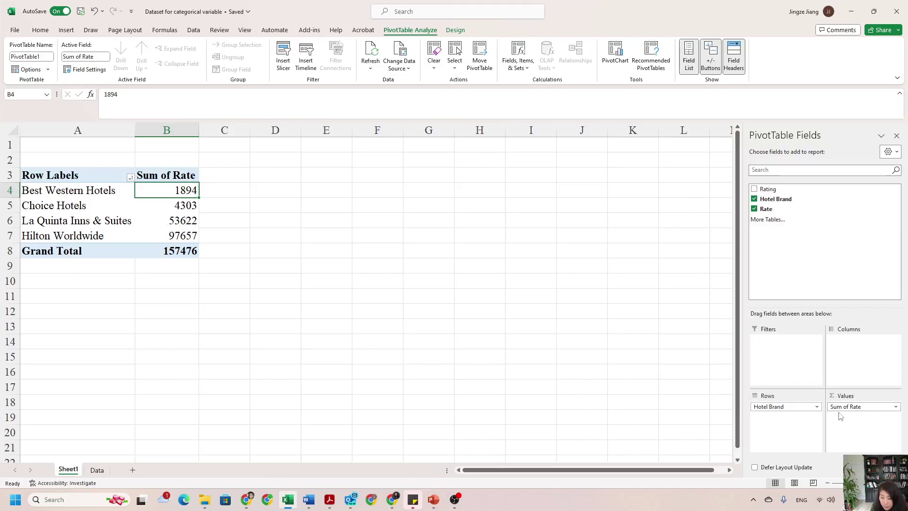
click(896, 407)
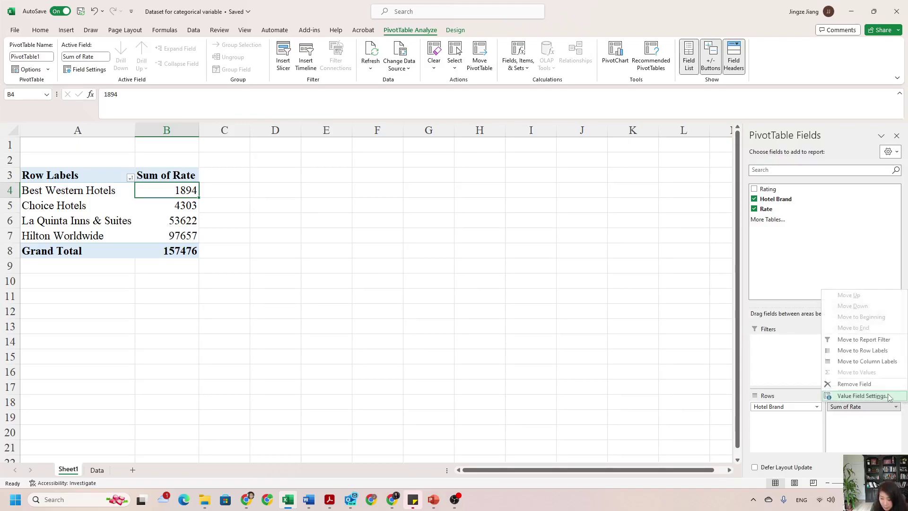
click(846, 397)
click(473, 201)
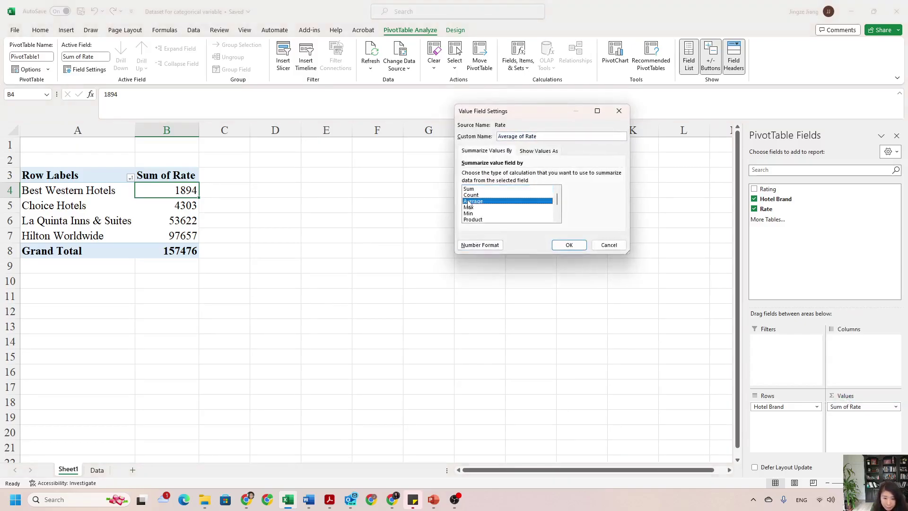
click(569, 245)
click(273, 190)
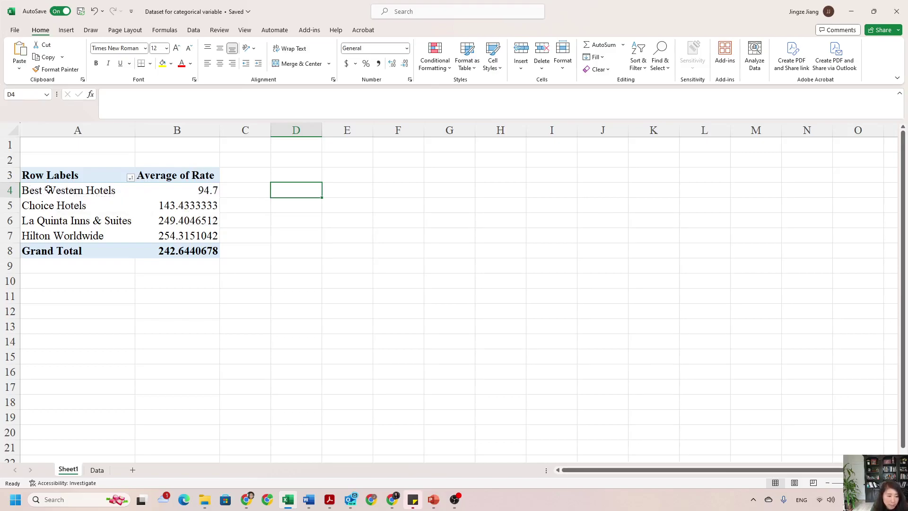
Drill into Best Western's 94.7 average onto Sheet2 and AutoFit columns A:C.
click(199, 190)
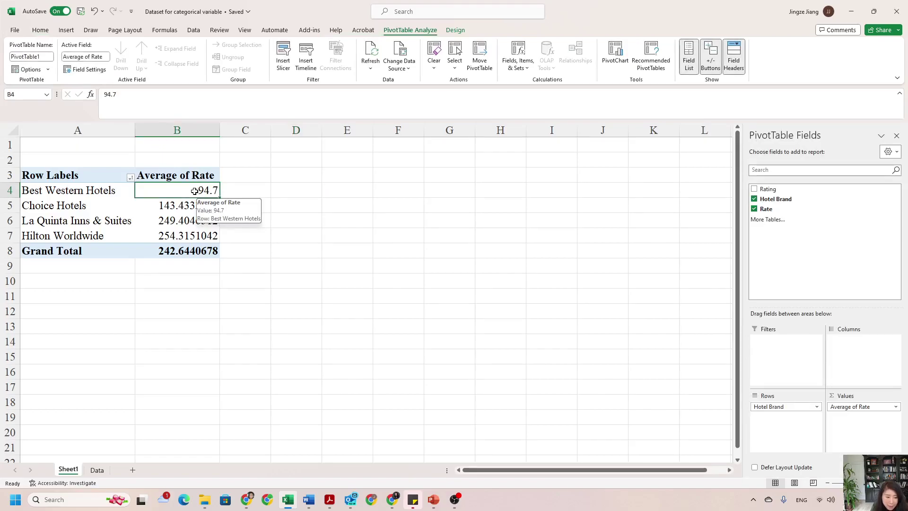
double_click(195, 191)
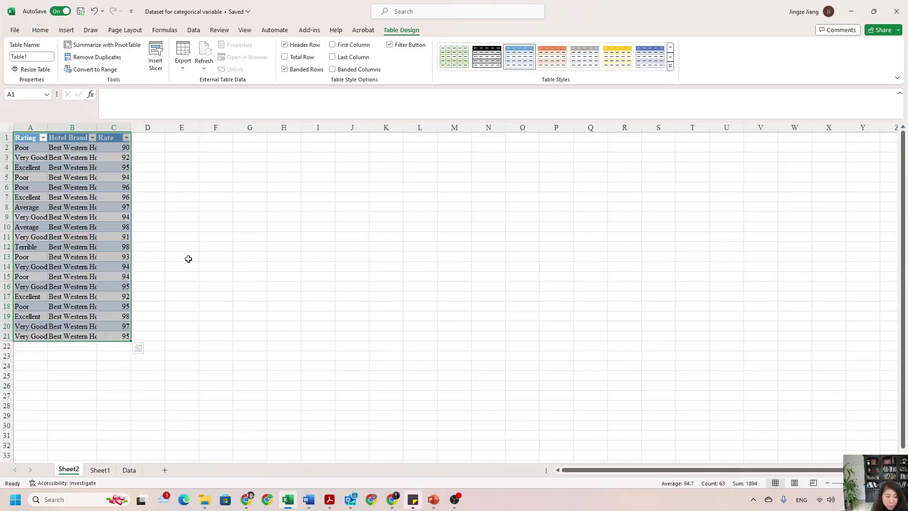
drag(31, 124, 118, 126)
double_click(97, 125)
click(219, 174)
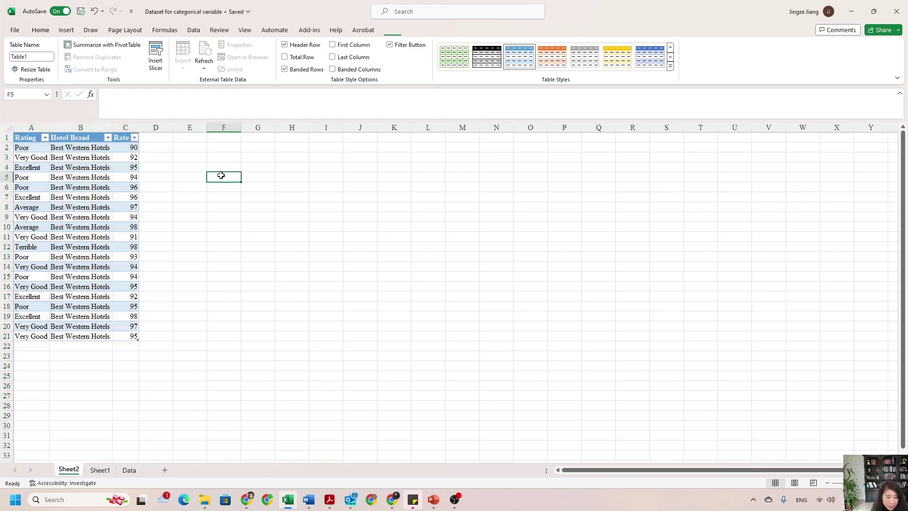
Select the 20 Rate values C2:C21 to confirm their 94.7 average.
click(126, 147)
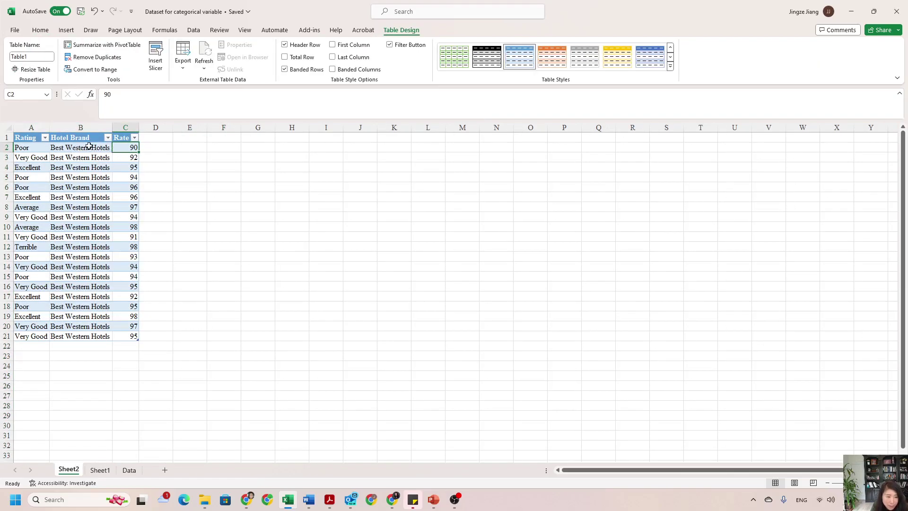
drag(128, 148, 114, 346)
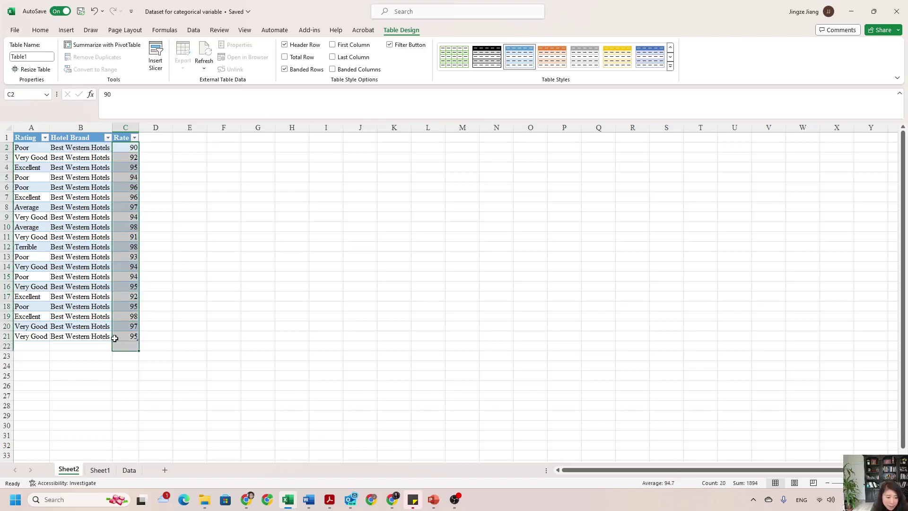
click(187, 297)
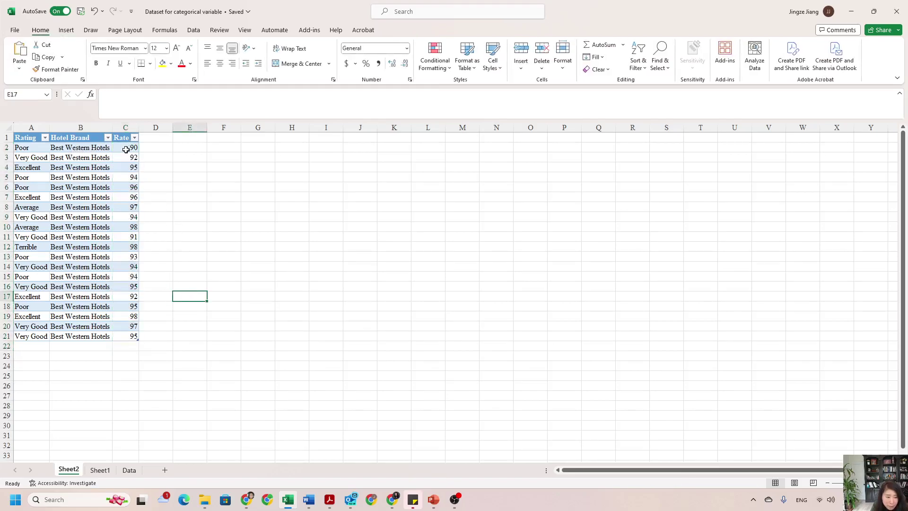
drag(125, 149, 127, 336)
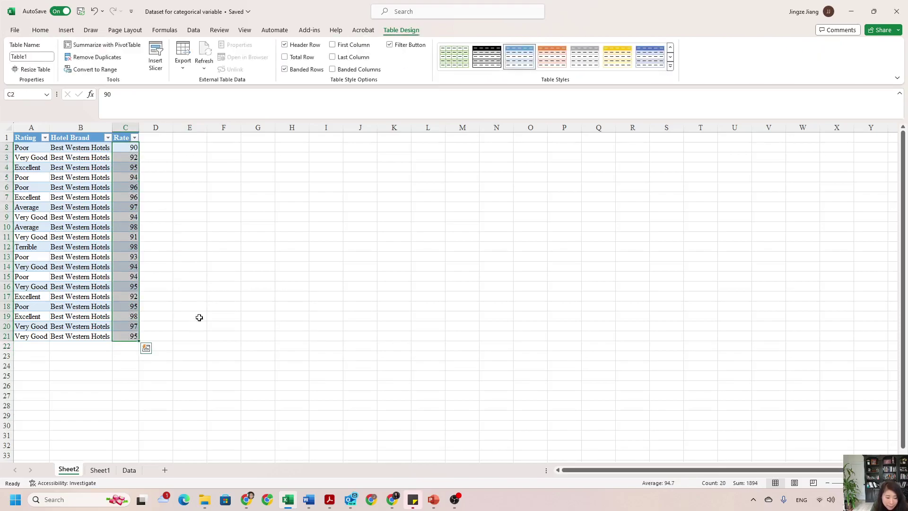